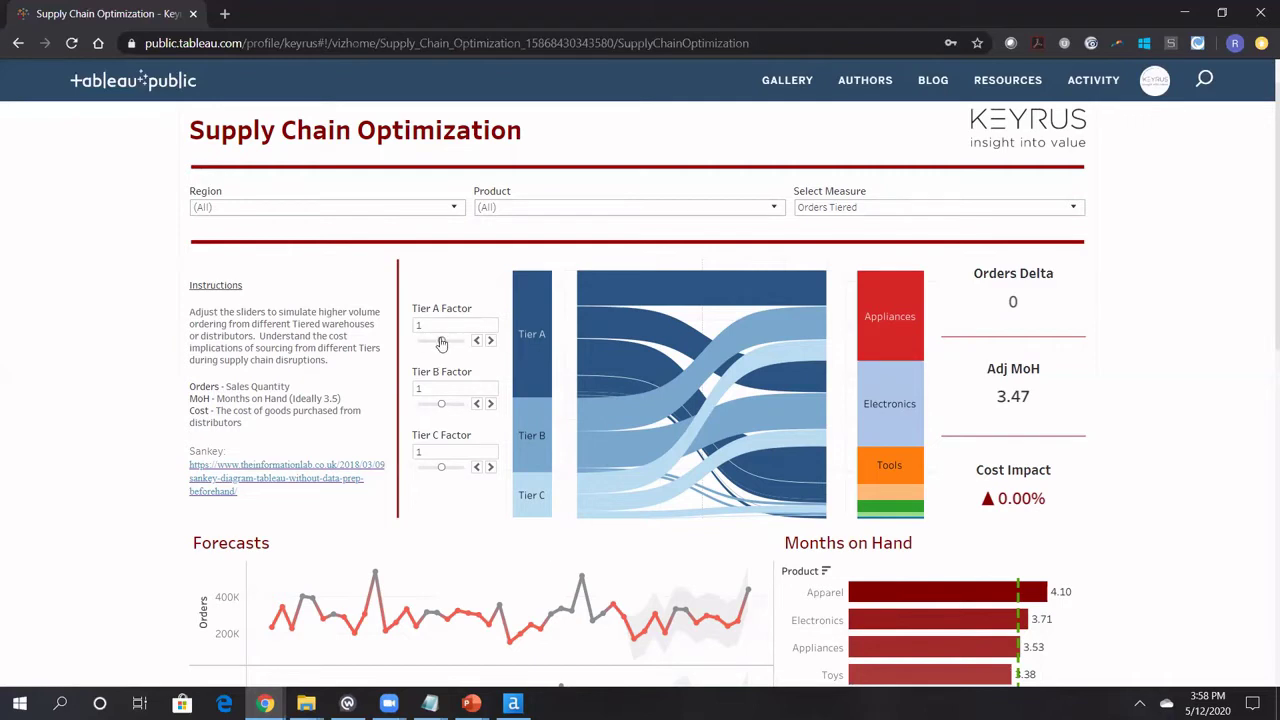
- Drag the Tier A Factor slider down to 0.66, cutting cost impact by 13.42%
left_click_drag(441, 343, 426, 343)
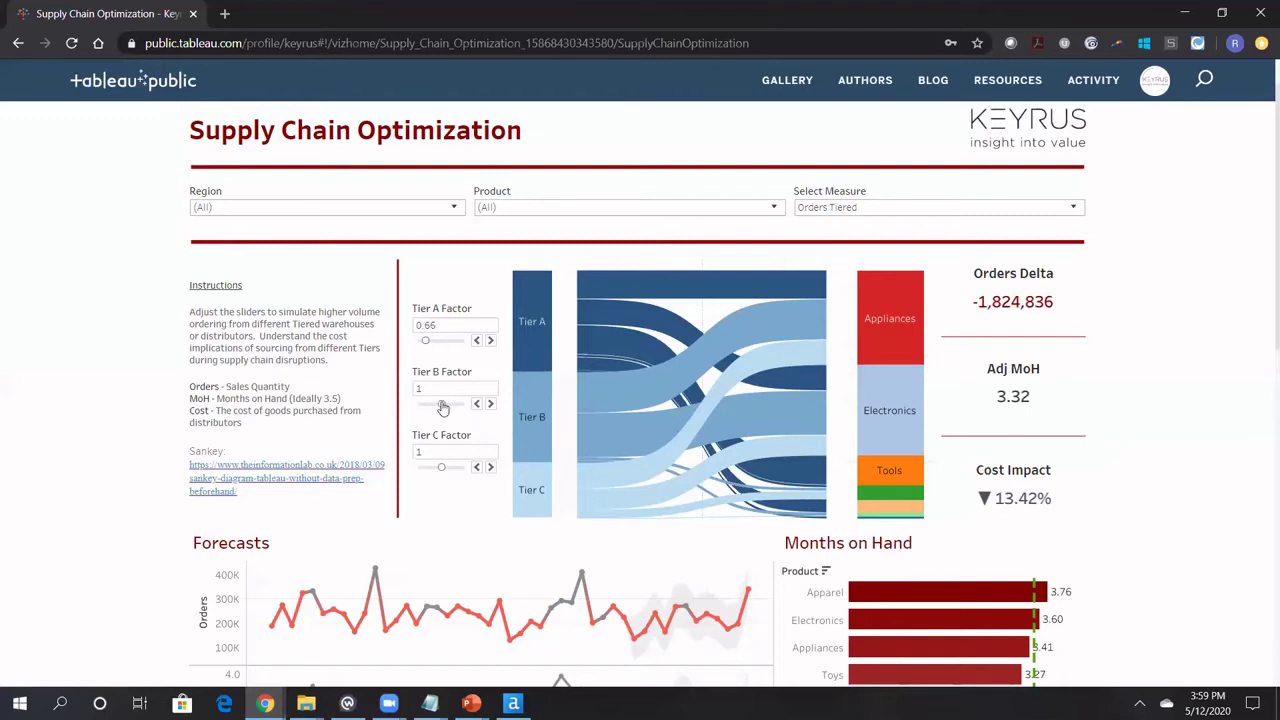
- Raise Tier B to 1.39 and Tier C to 1.37, giving Orders Delta 119,387
left_click_drag(443, 407, 453, 405)
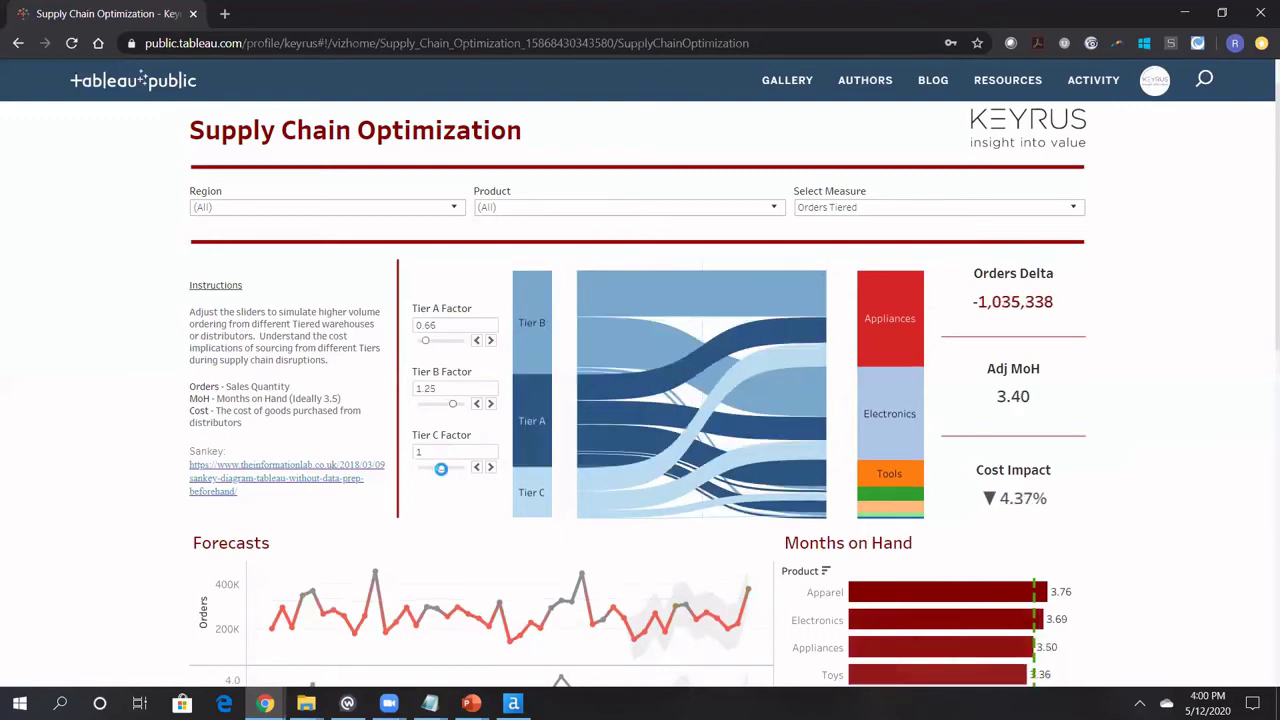
left_click_drag(441, 469, 456, 470)
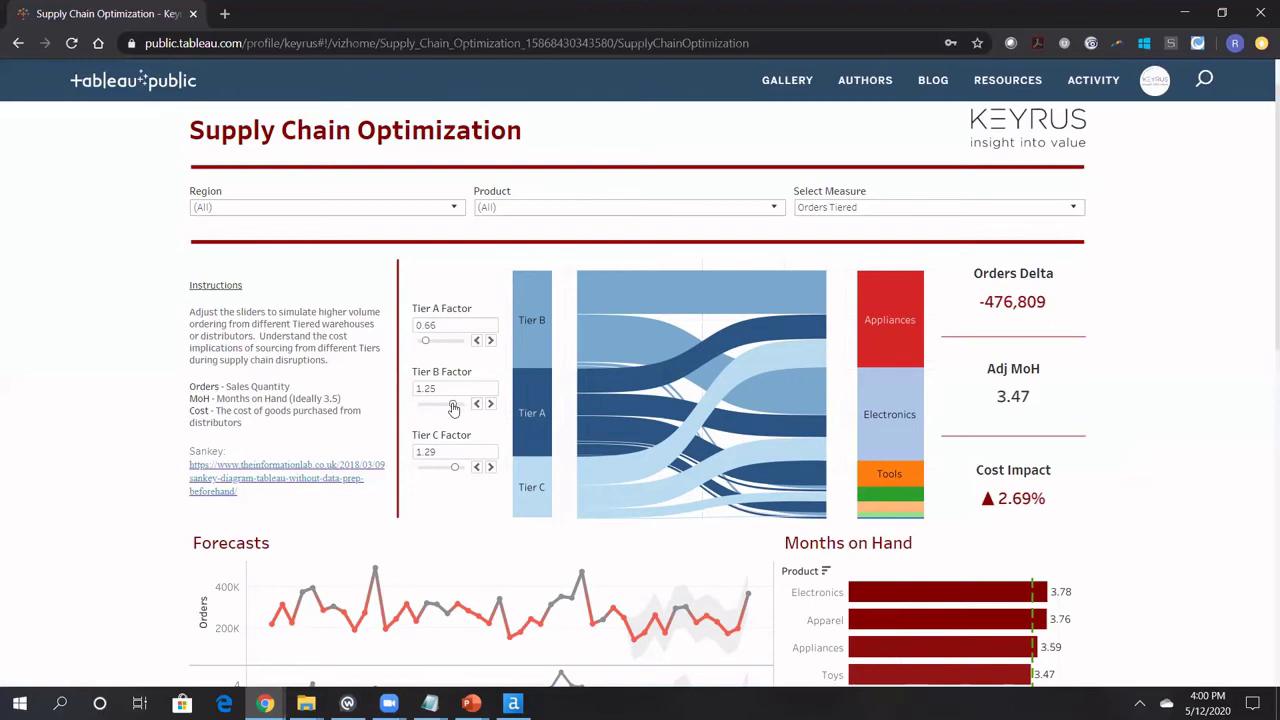
left_click_drag(452, 406, 459, 408)
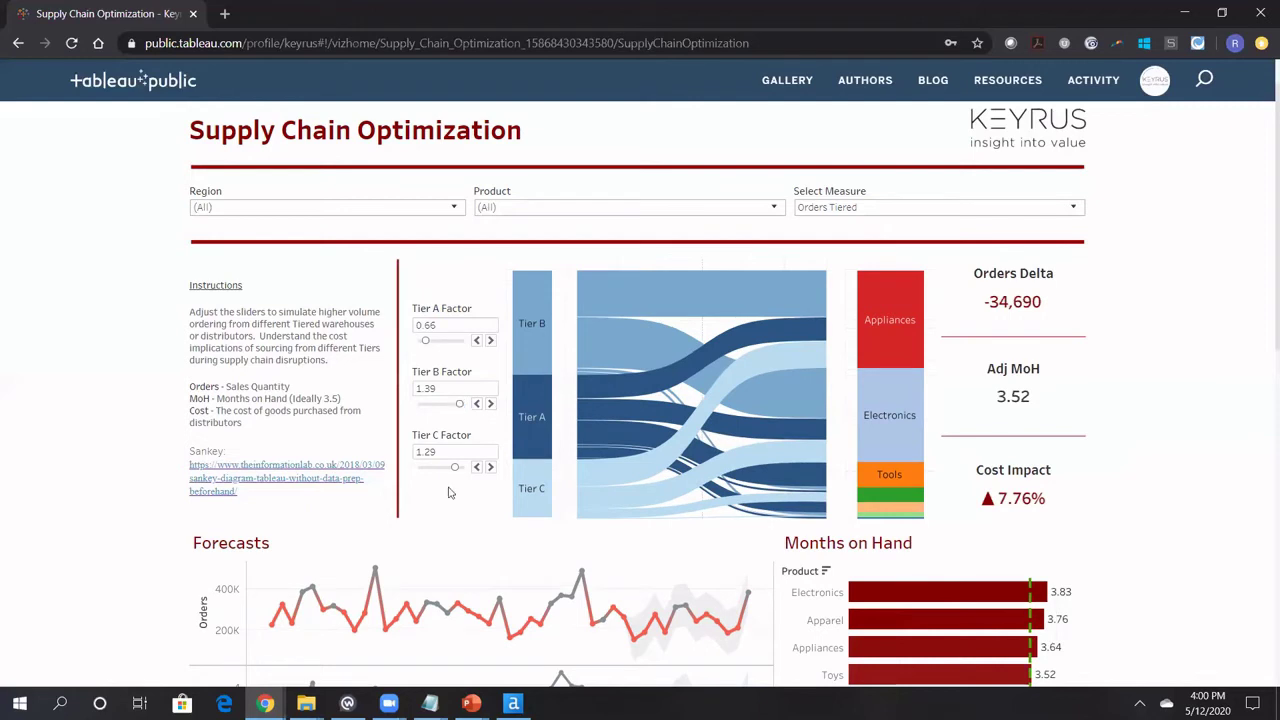
left_click_drag(455, 473, 459, 473)
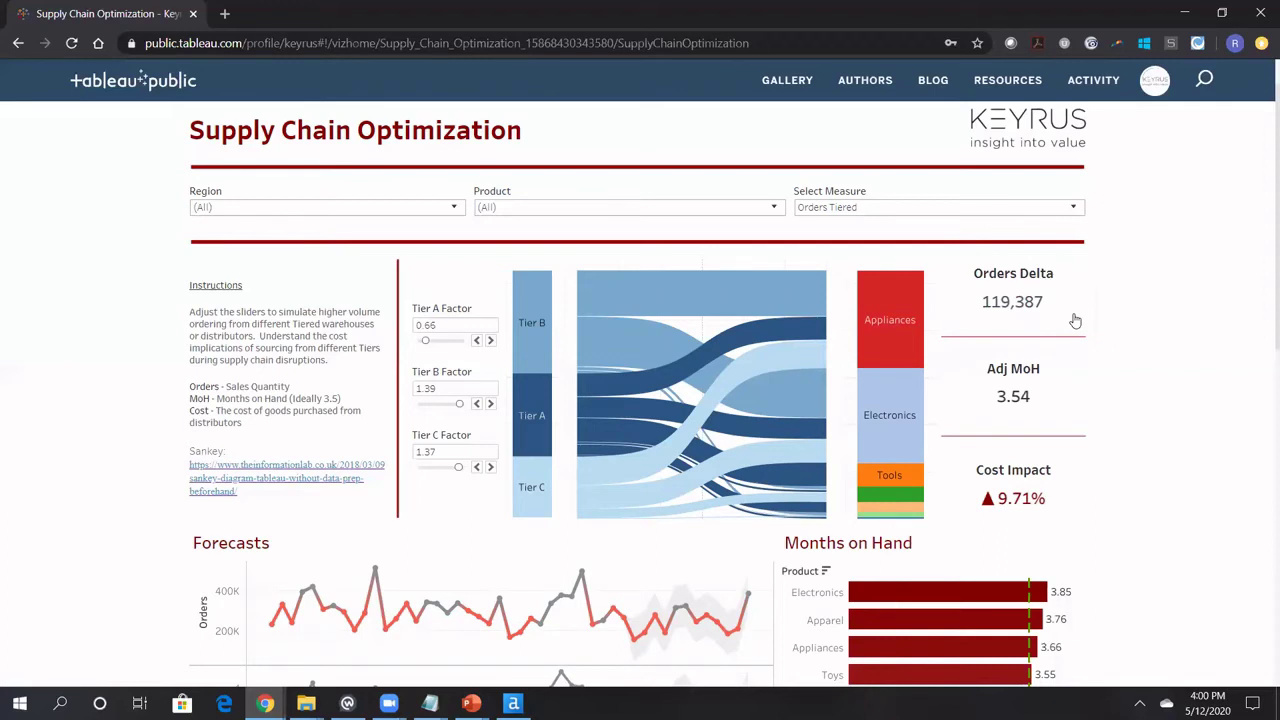
- Step Tier C down to 1.32, giving Orders Delta 23,089 and 8.49% cost impact
left_click(476, 467)
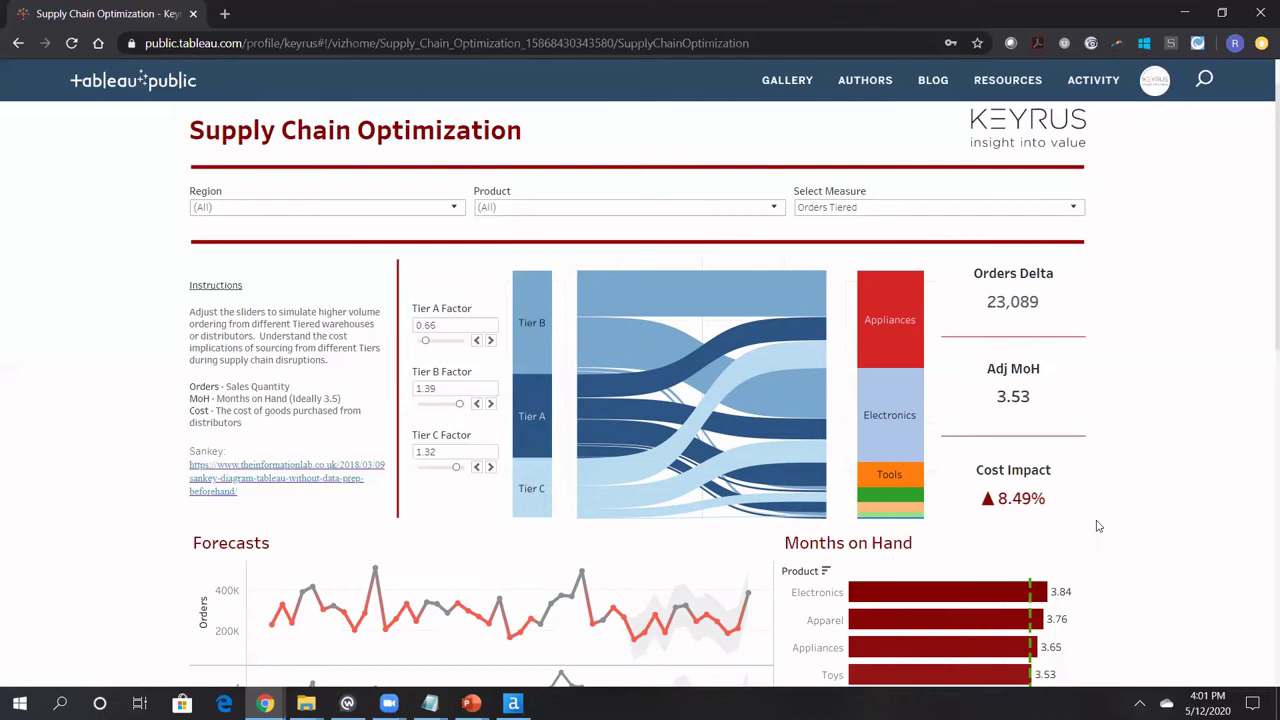
scroll(1097, 526, "down", 2)
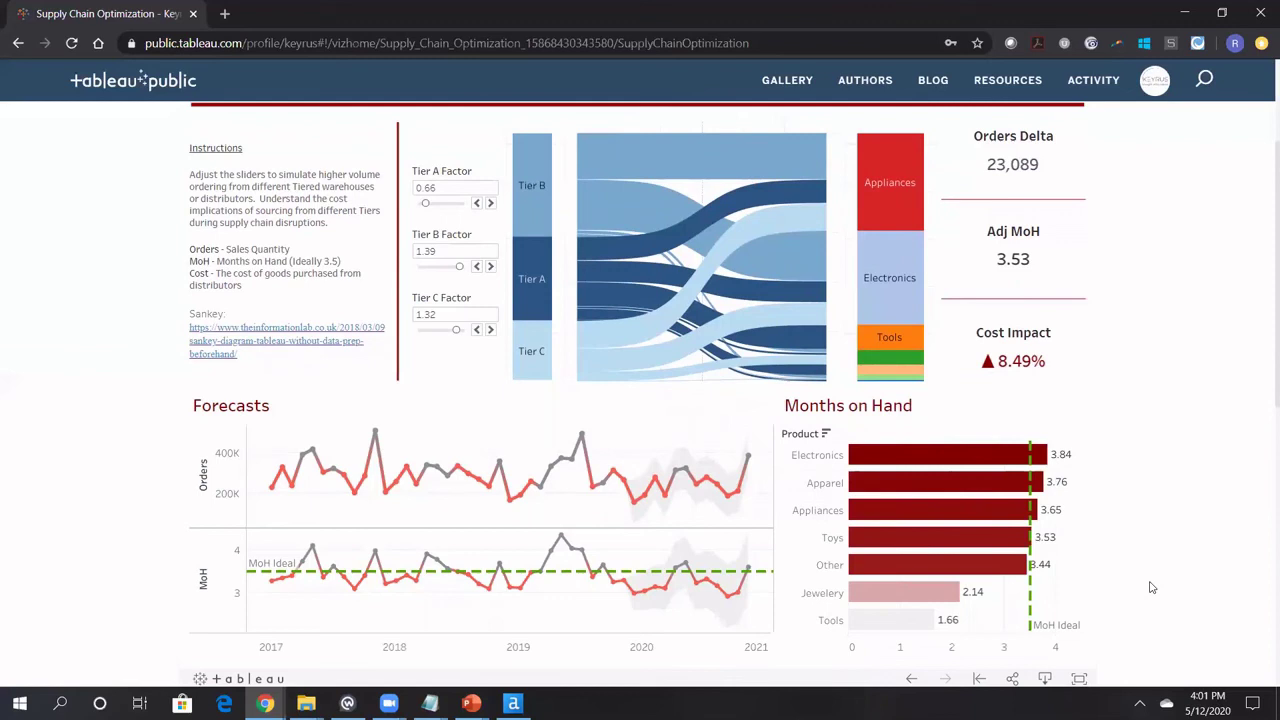
scroll(1151, 588, "down", 1)
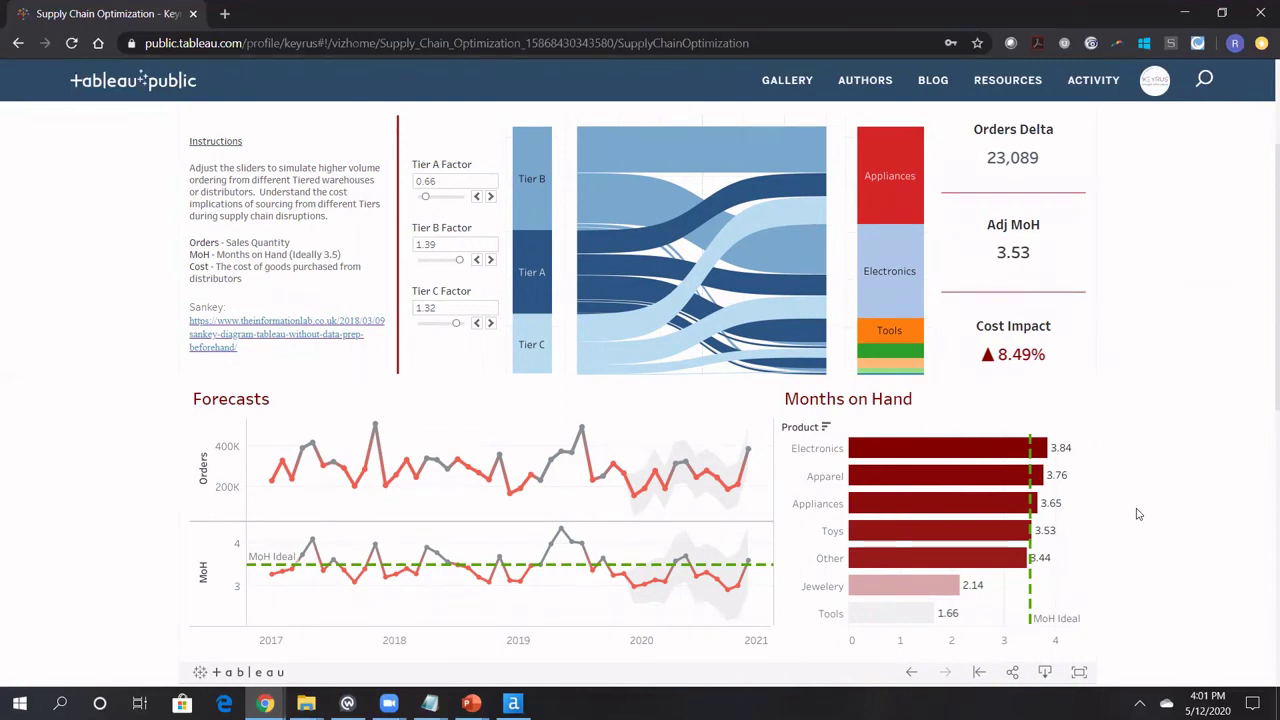
scroll(1136, 514, "up", 3)
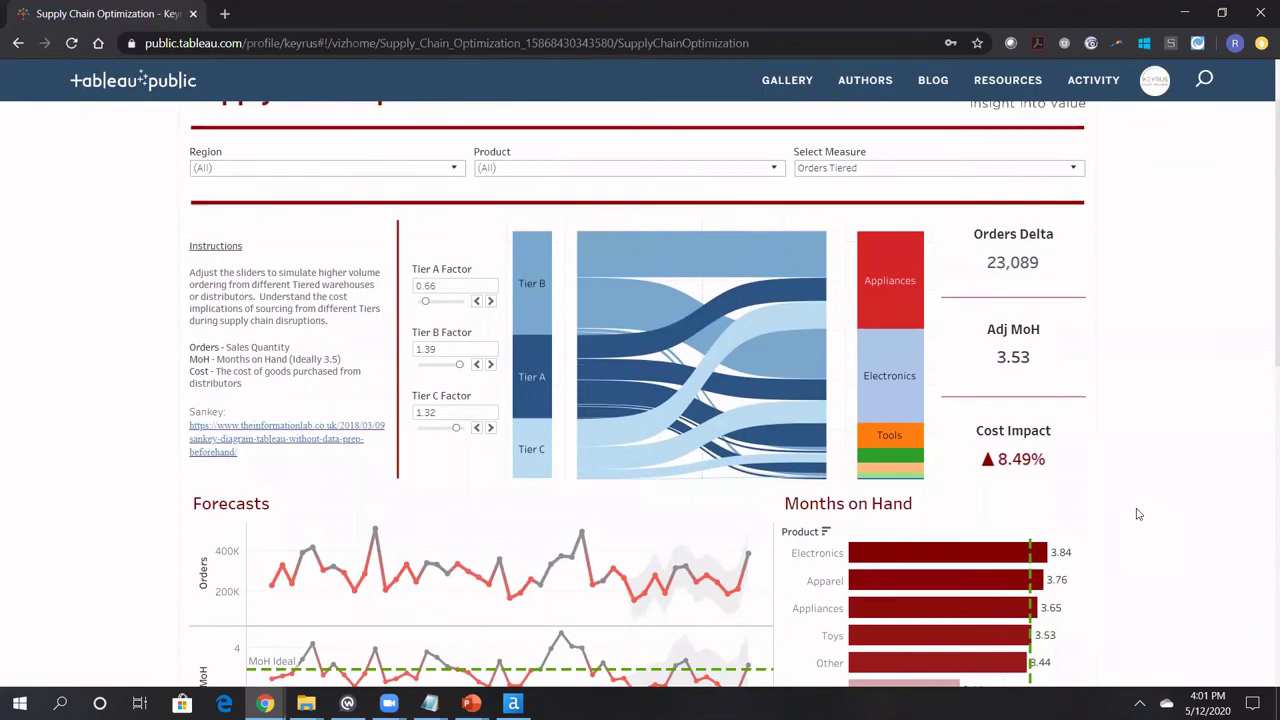